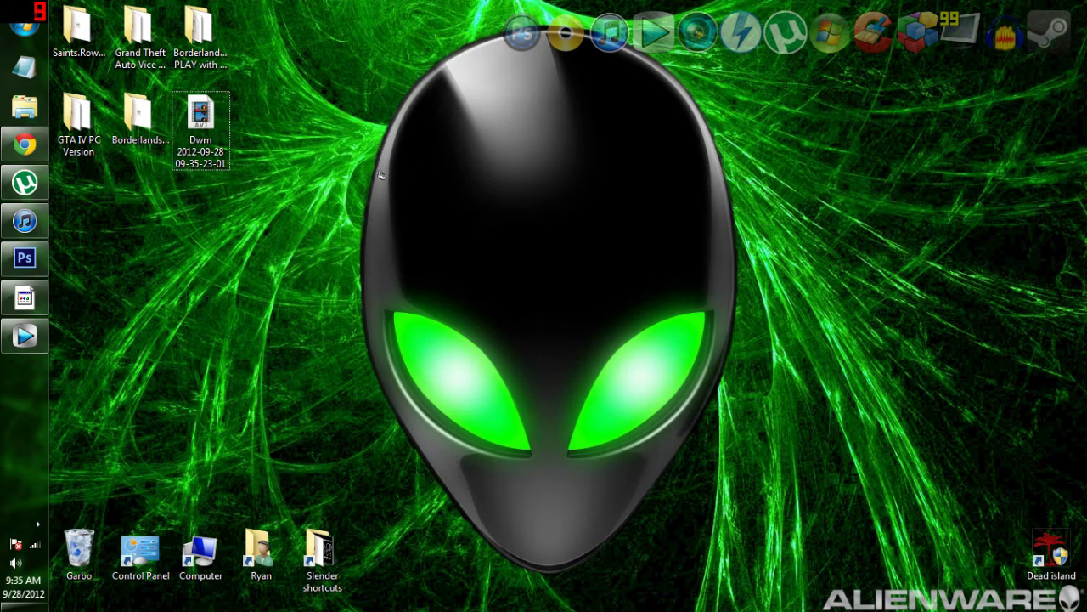
Empty the Recycle Bin from its desktop shortcut menu and confirm permanent deletion
right_click(77, 569)
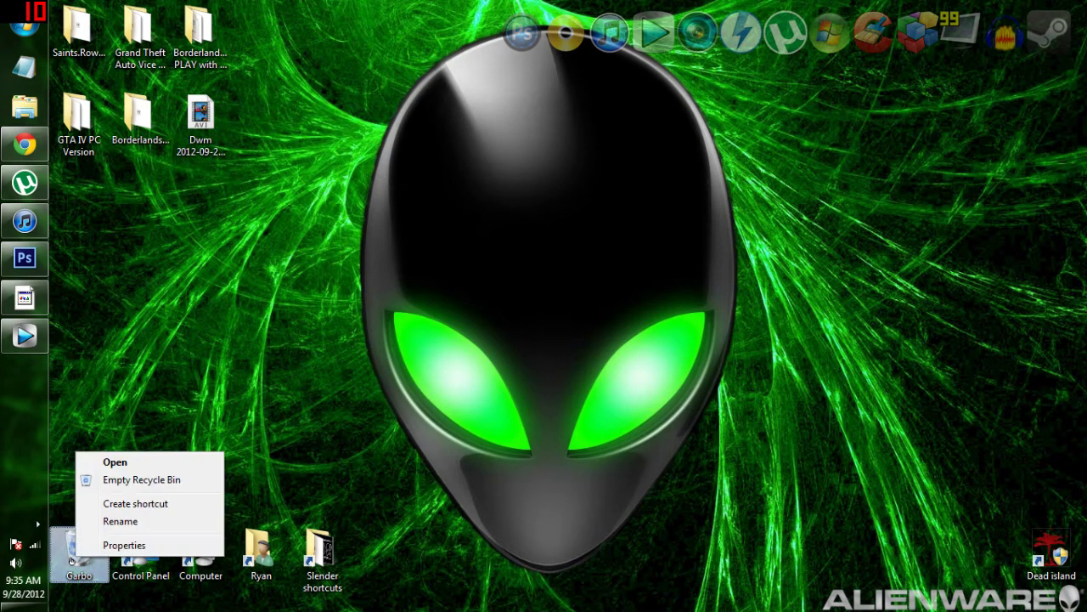
left_click(136, 480)
left_click(628, 326)
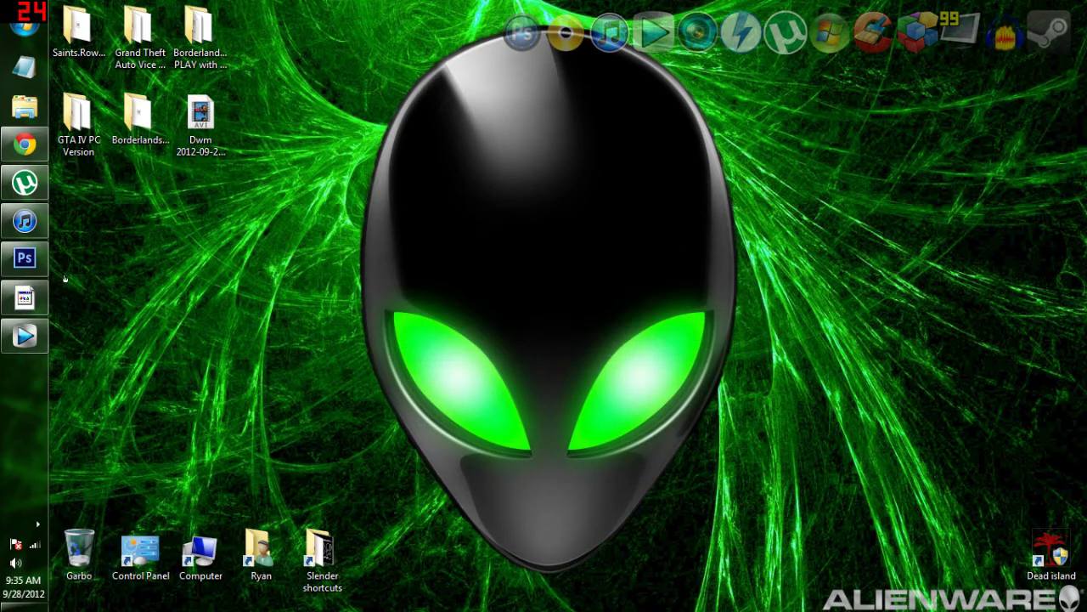
Launch Vegas Pro and set the video preview quality to Best (Full)
left_click(25, 333)
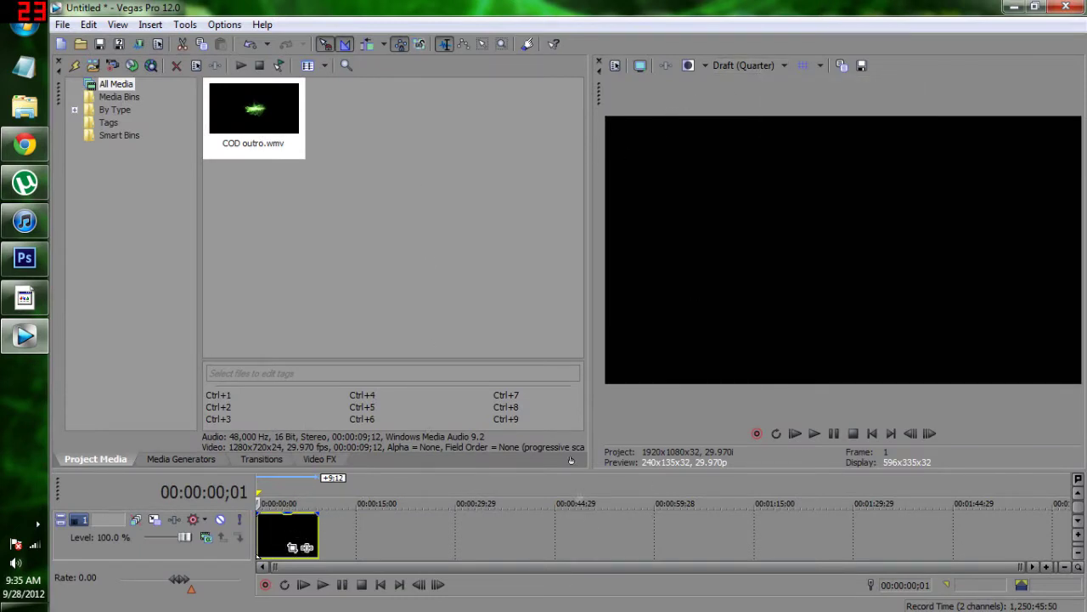
left_click(763, 67)
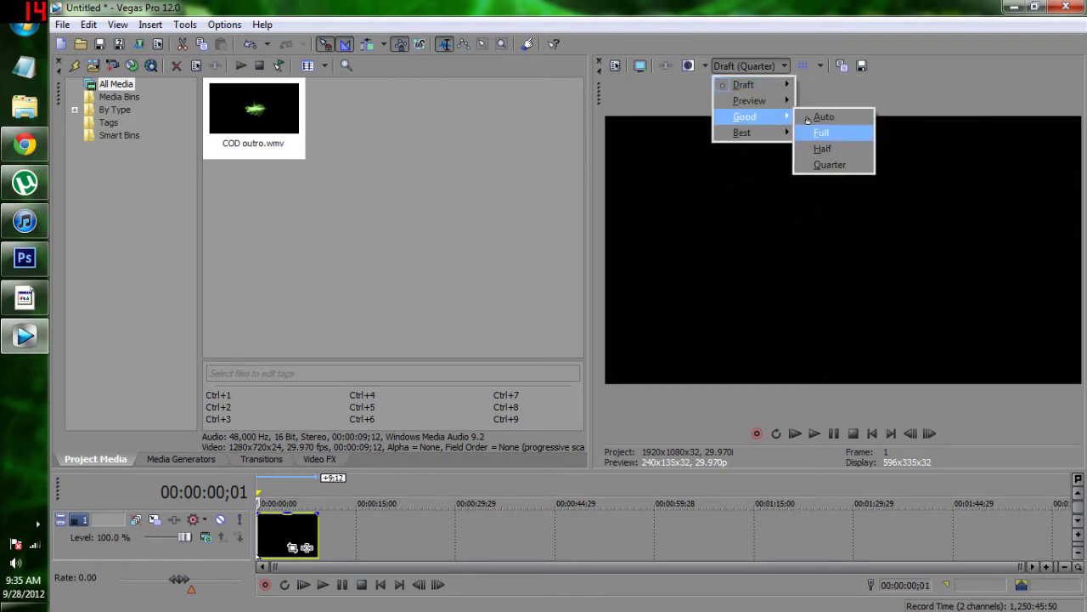
mouse_move(744, 132)
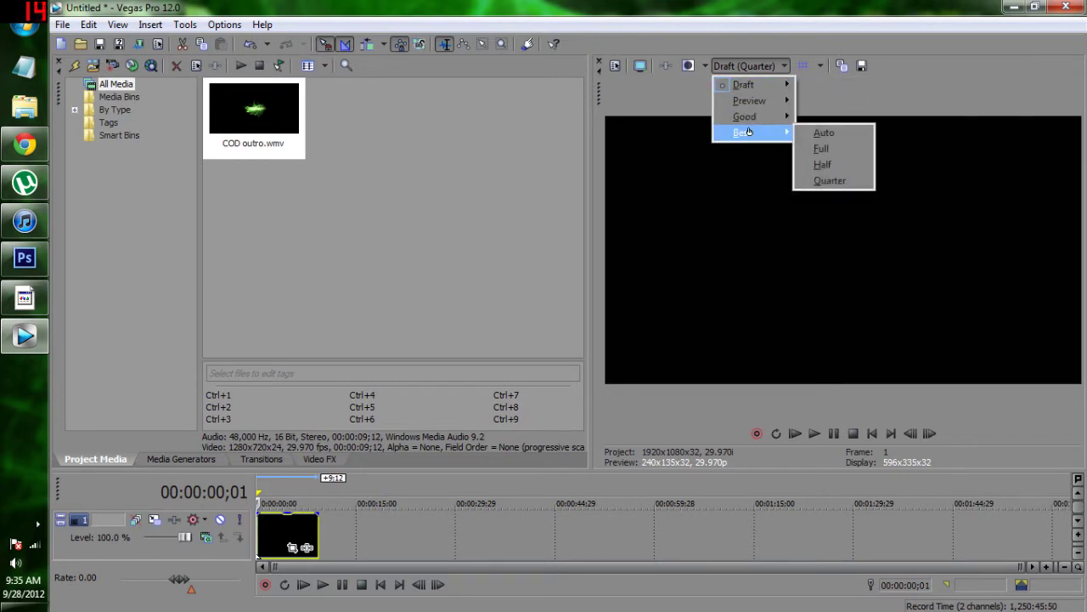
left_click(821, 148)
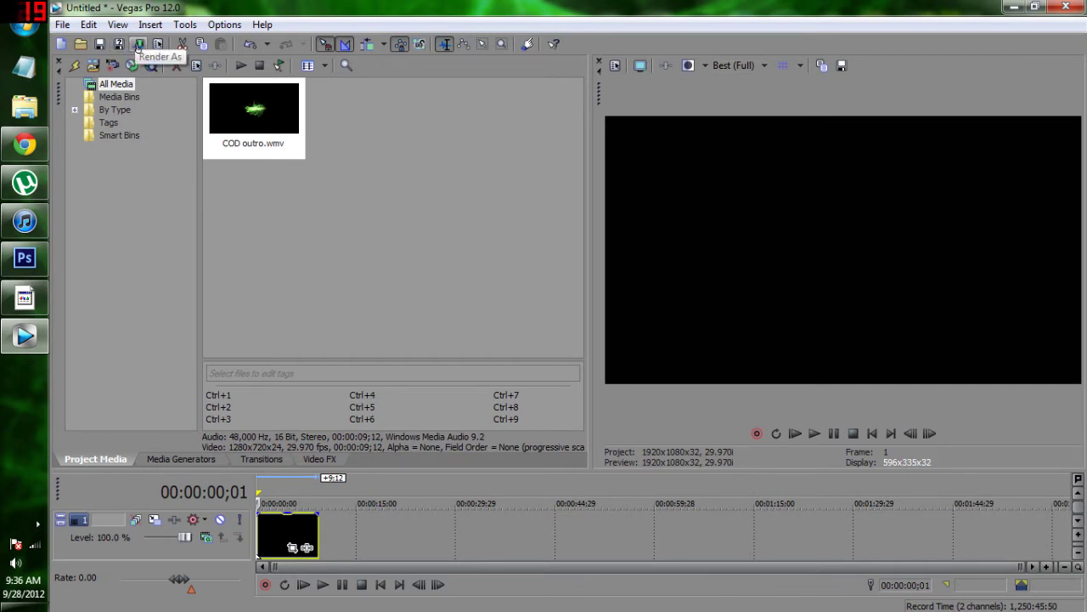
left_click(759, 67)
mouse_move(742, 132)
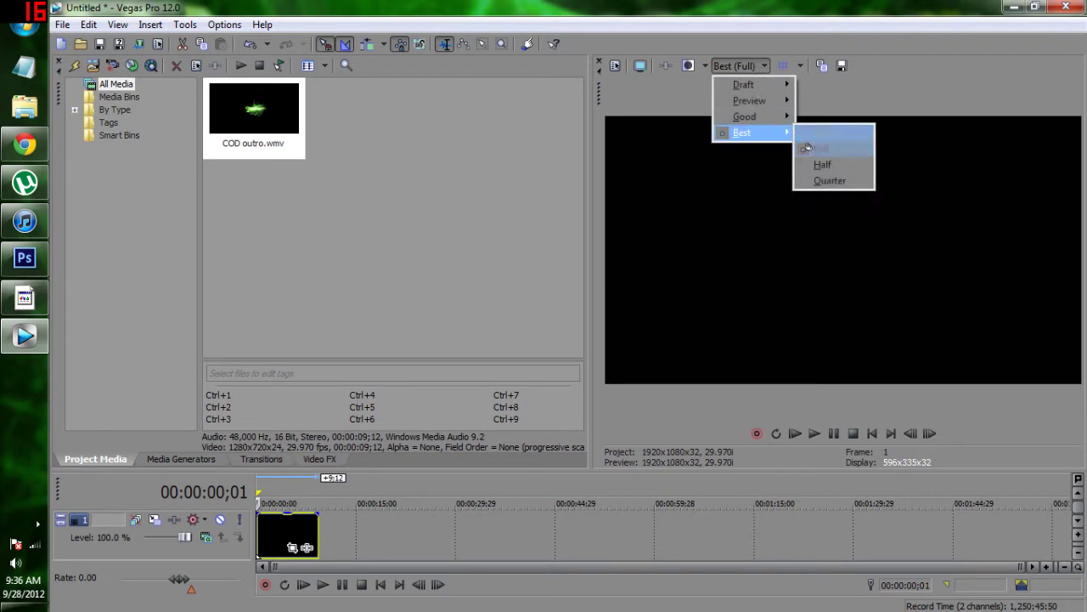
left_click(810, 149)
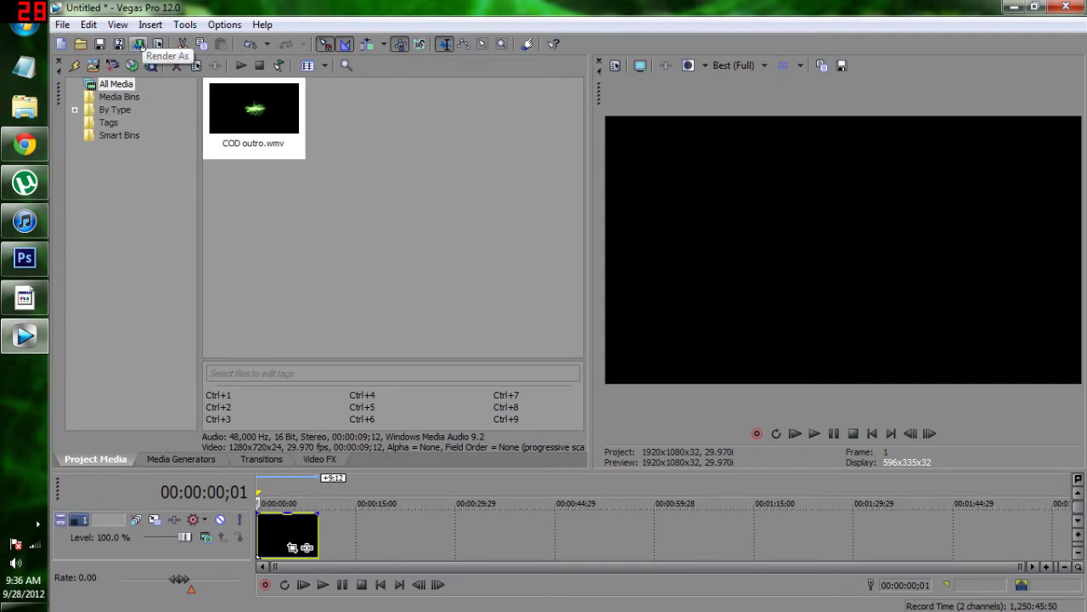
Open File > Render As and browse the Windows Media Video V11 and Sony MXF format groups
left_click(63, 24)
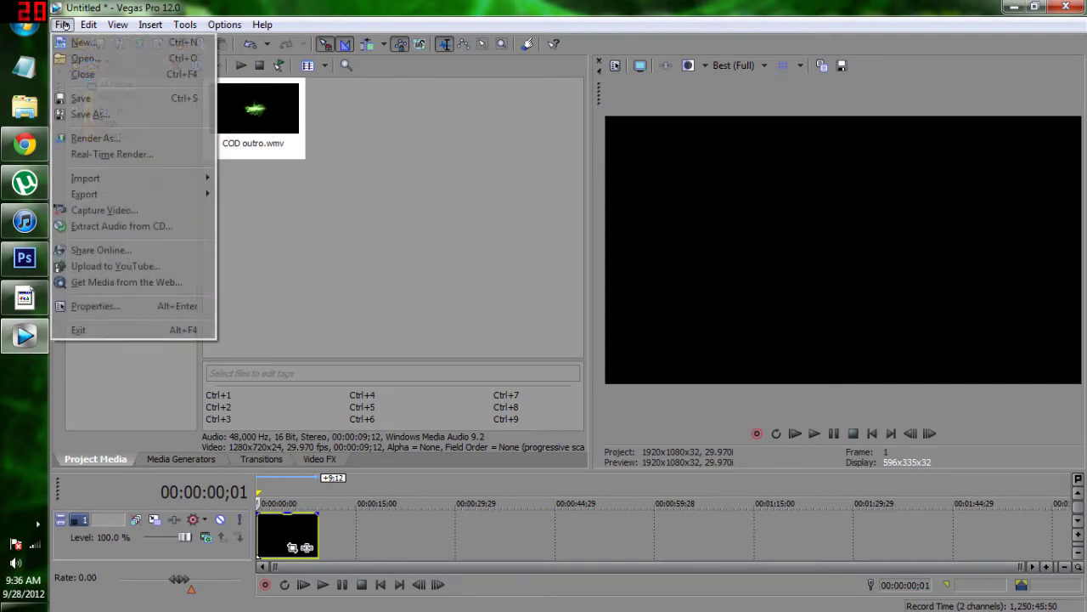
left_click(96, 138)
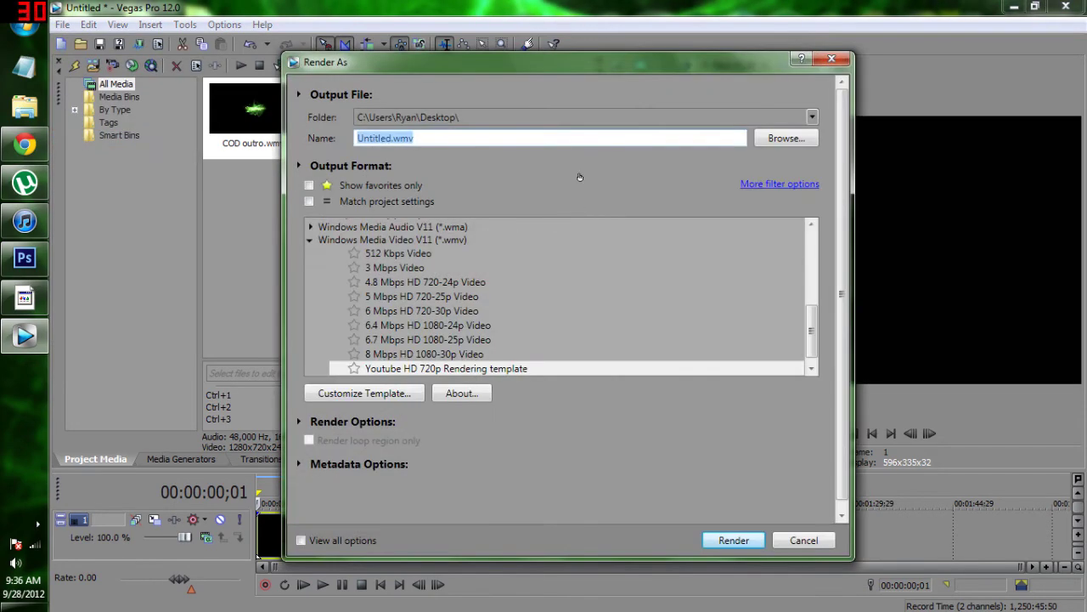
left_click(311, 239)
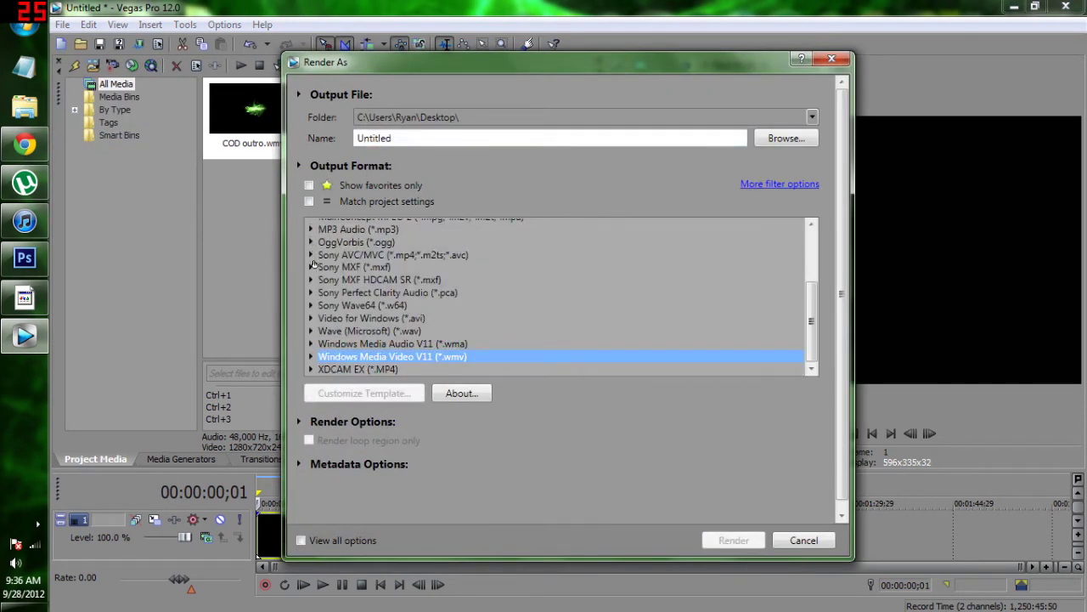
left_click(311, 267)
scroll(460, 301, "down", 3)
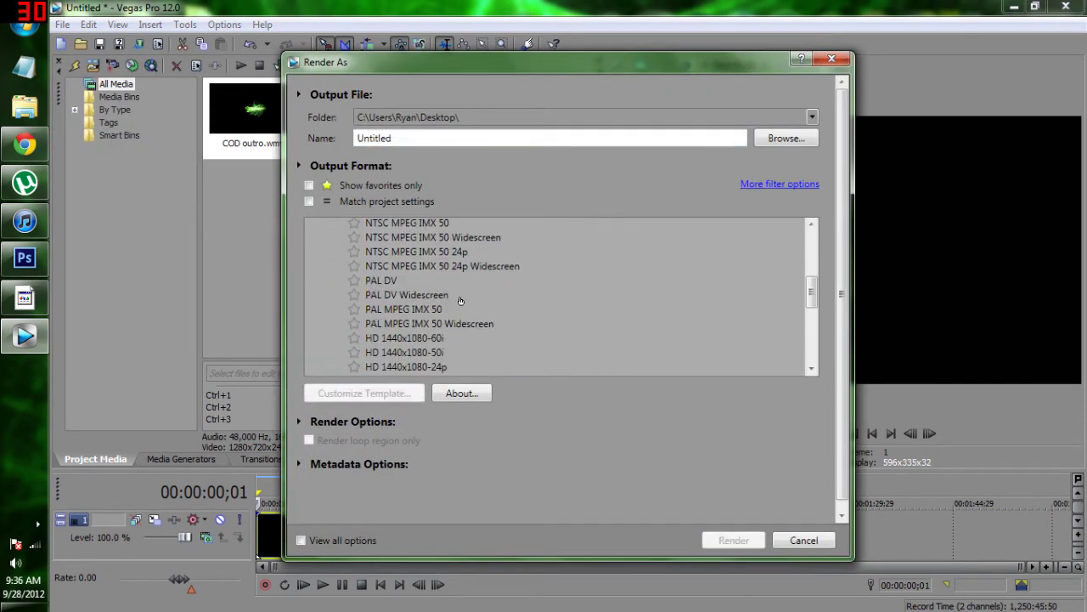
scroll(459, 300, "down", 3)
scroll(460, 300, "up", 4)
scroll(459, 300, "up", 4)
scroll(370, 308, "down", 1)
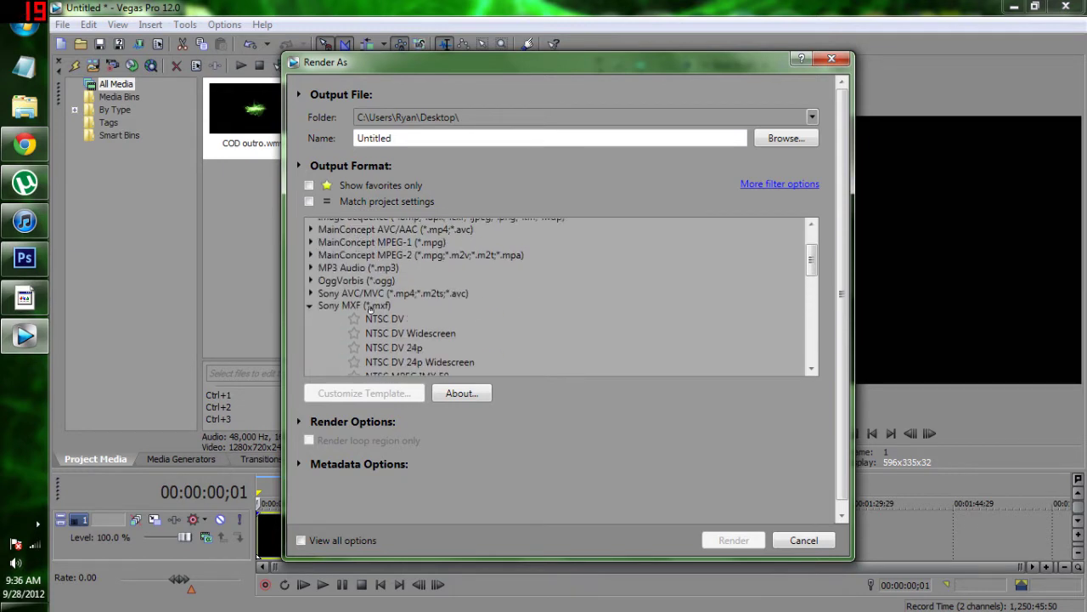
left_click(309, 306)
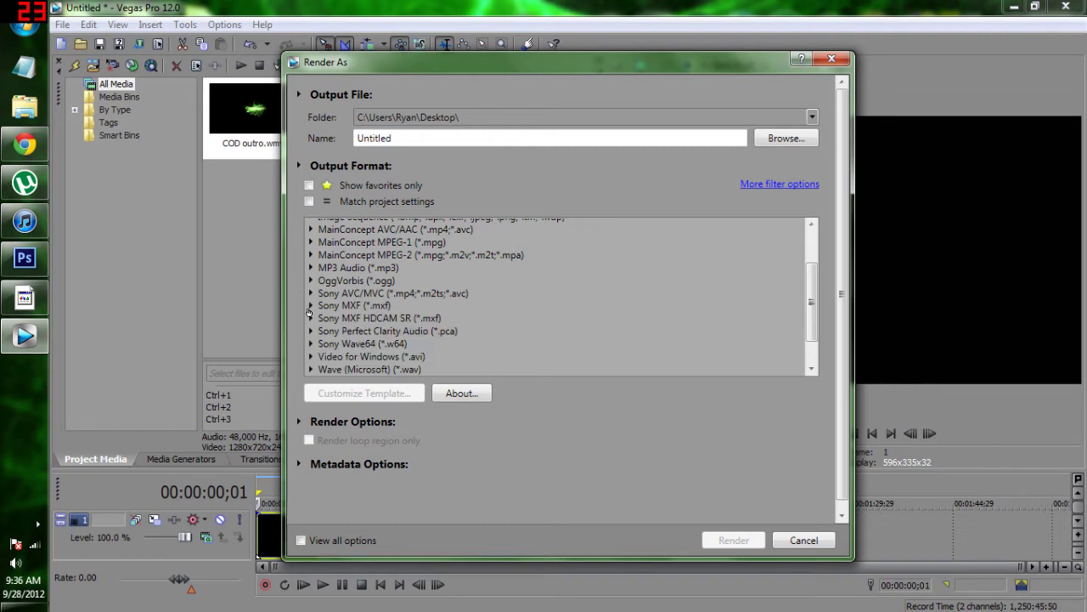
scroll(309, 313, "down", 1)
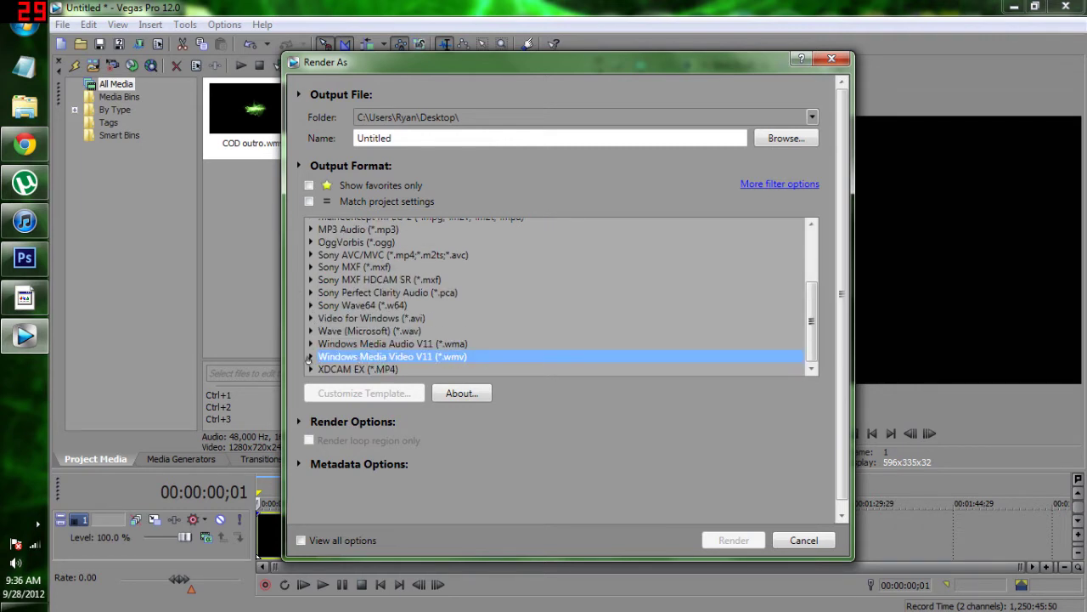
Under Windows Media Video V11, select the Youtube HD 720p Rendering template for customizing
left_click(311, 357)
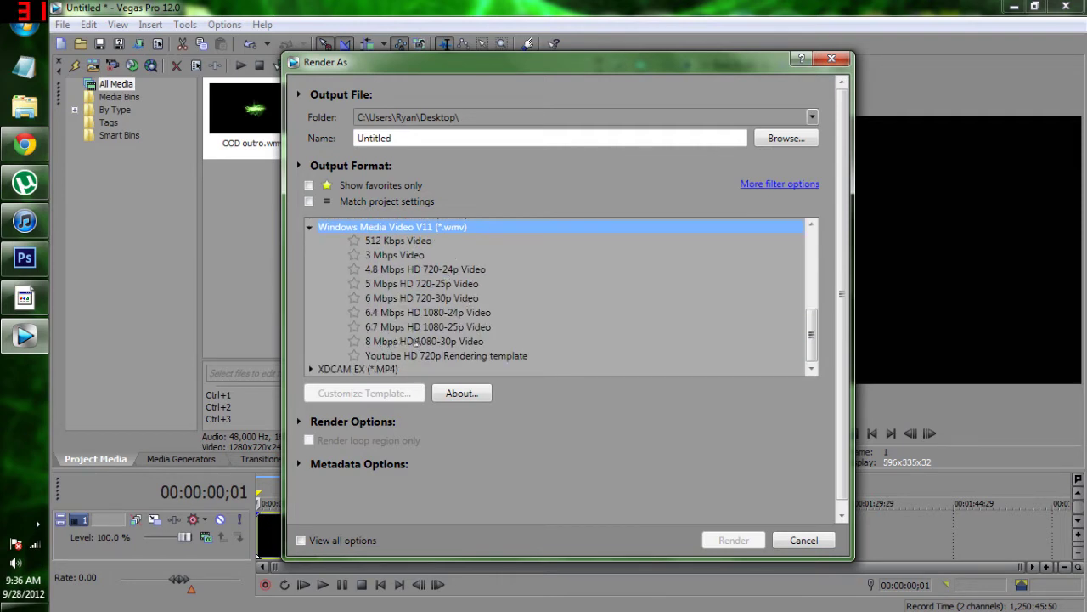
left_click(425, 344)
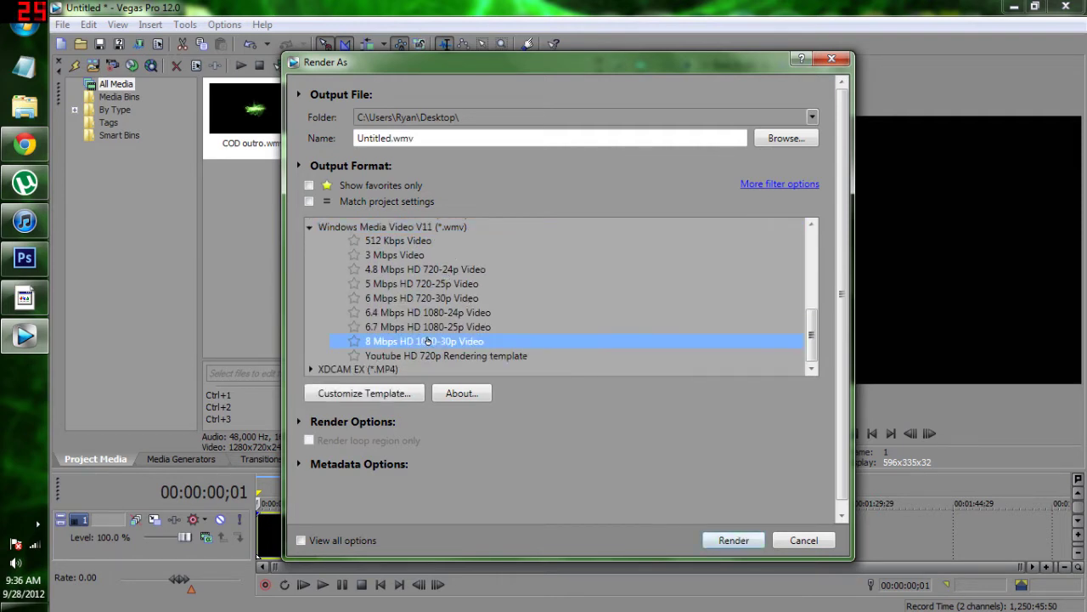
left_click(374, 392)
left_click(639, 514)
left_click(396, 355)
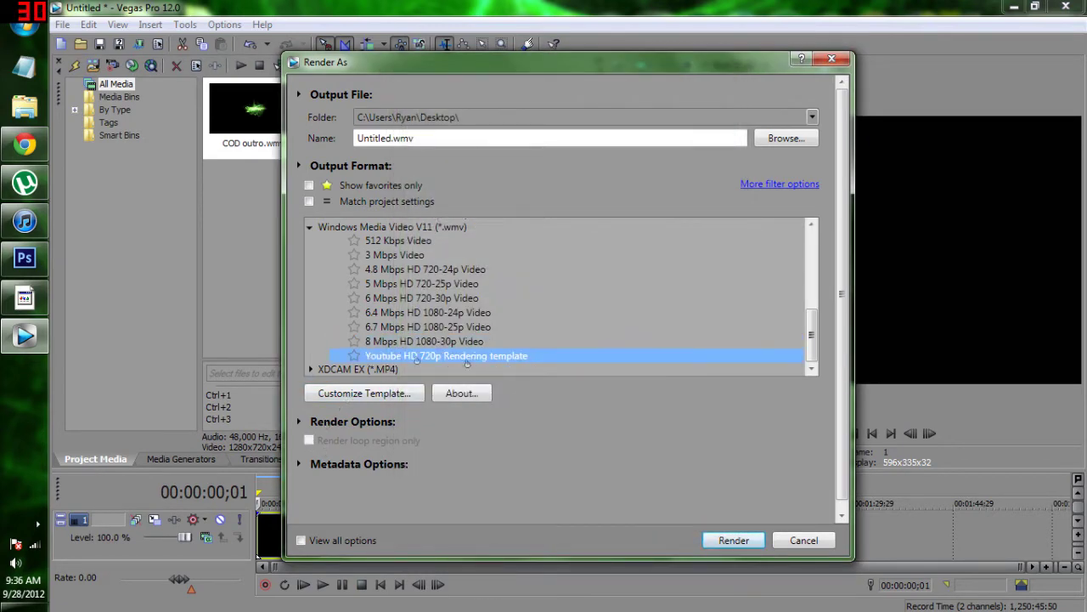
left_click(358, 394)
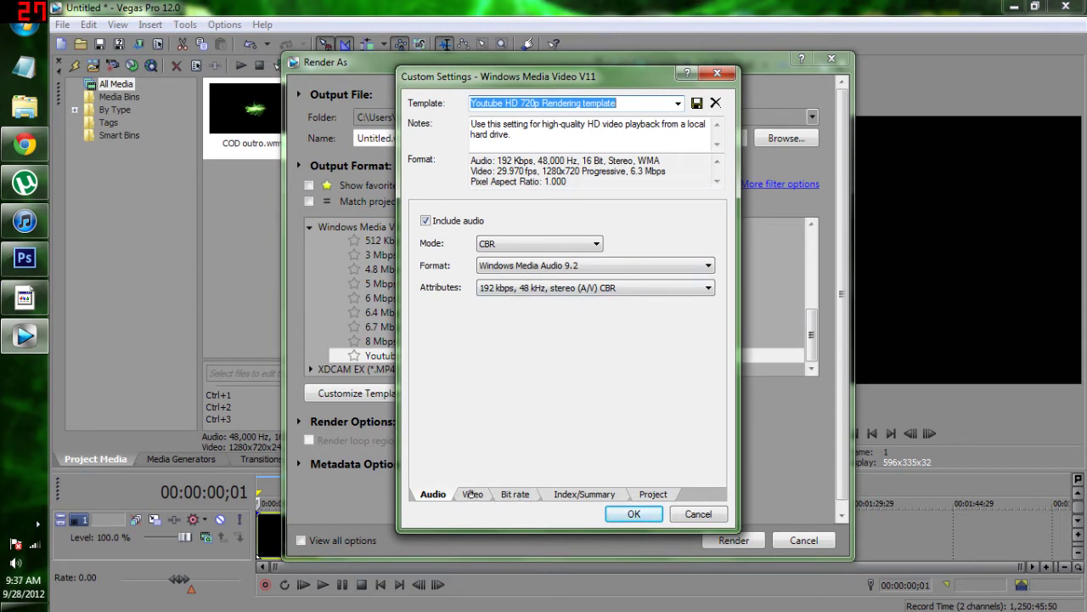
On the Video tab, try a 1440x1080 image size with 1.333 pixel aspect ratio
left_click(473, 494)
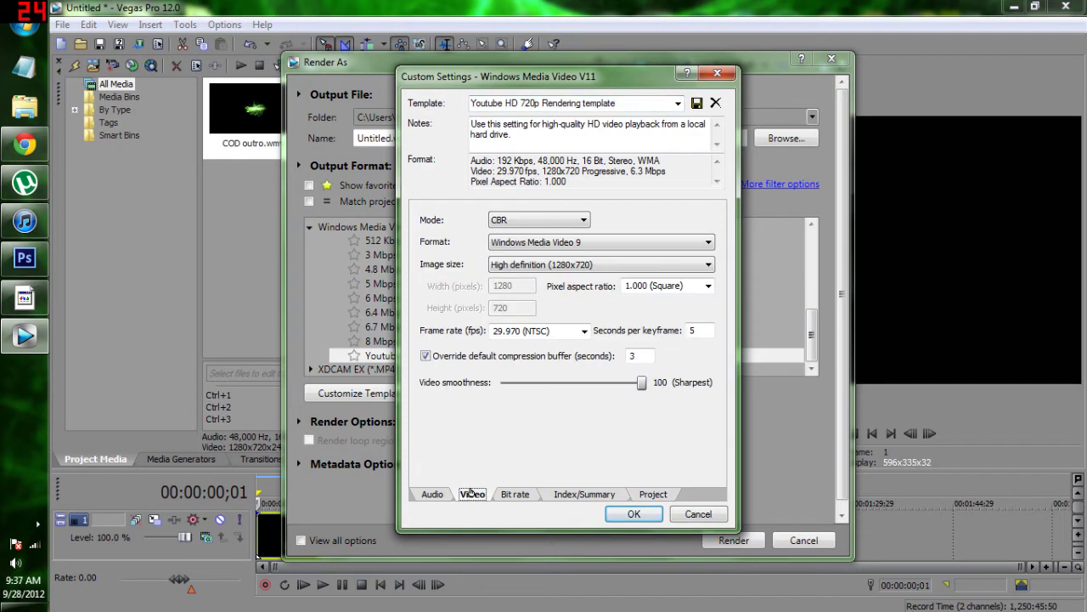
left_click(621, 267)
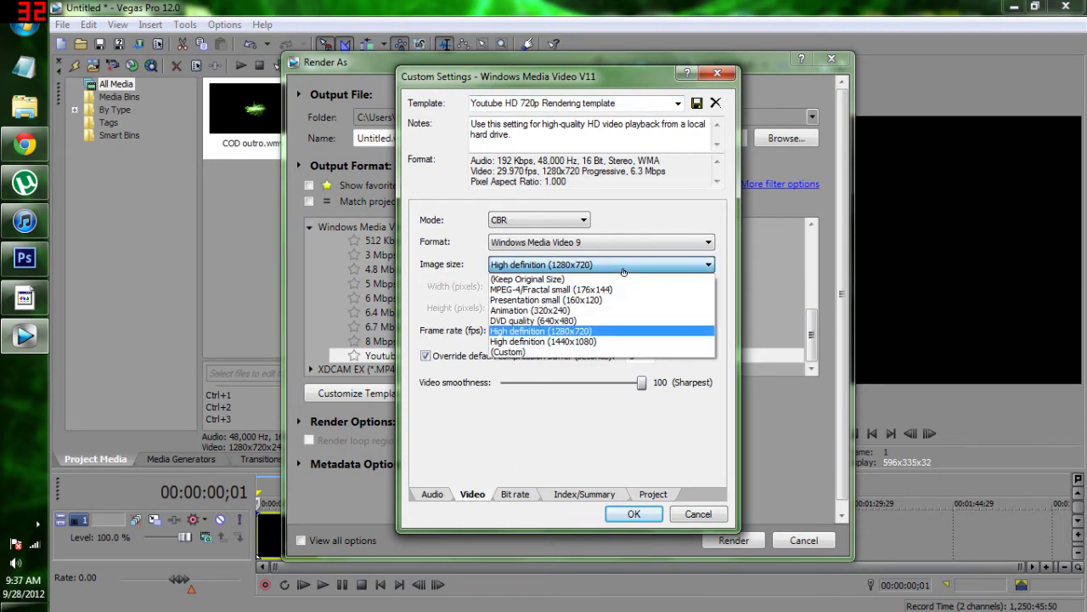
left_click(587, 331)
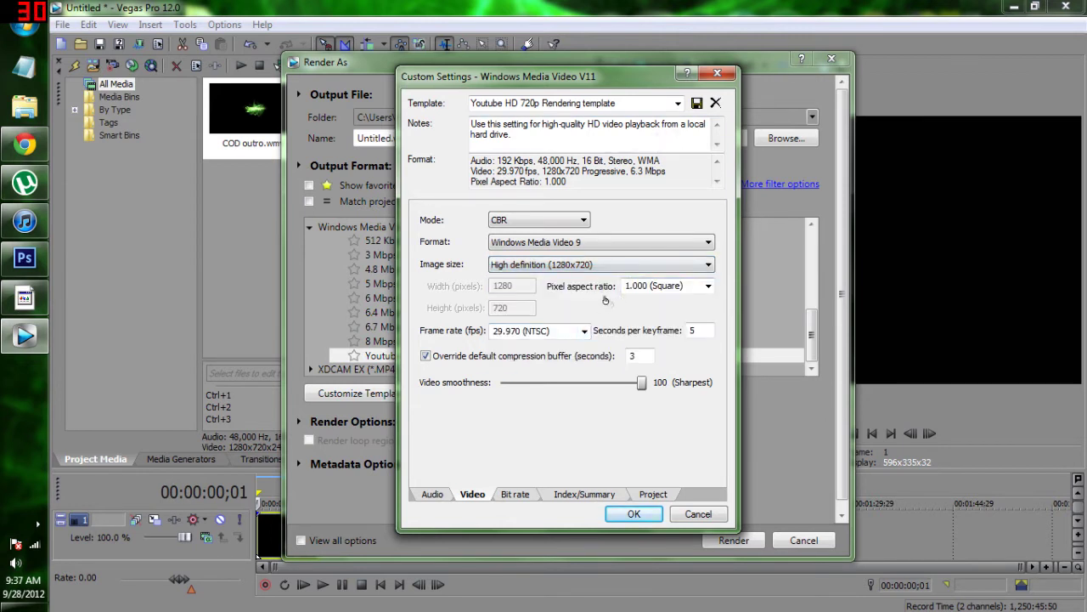
left_click(633, 265)
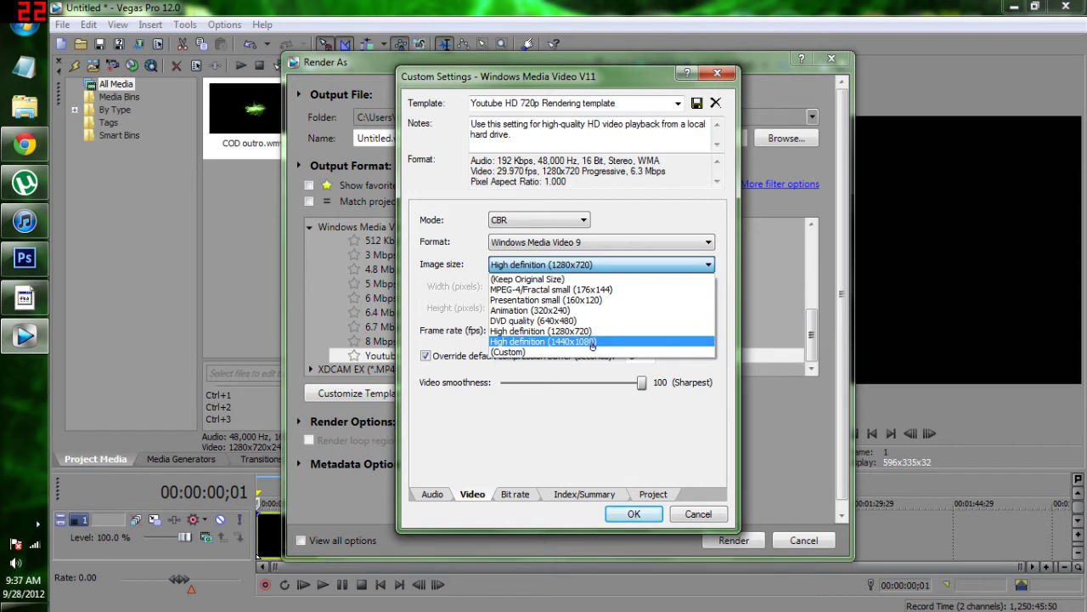
left_click(592, 342)
left_click(624, 267)
left_click(589, 341)
left_click(705, 287)
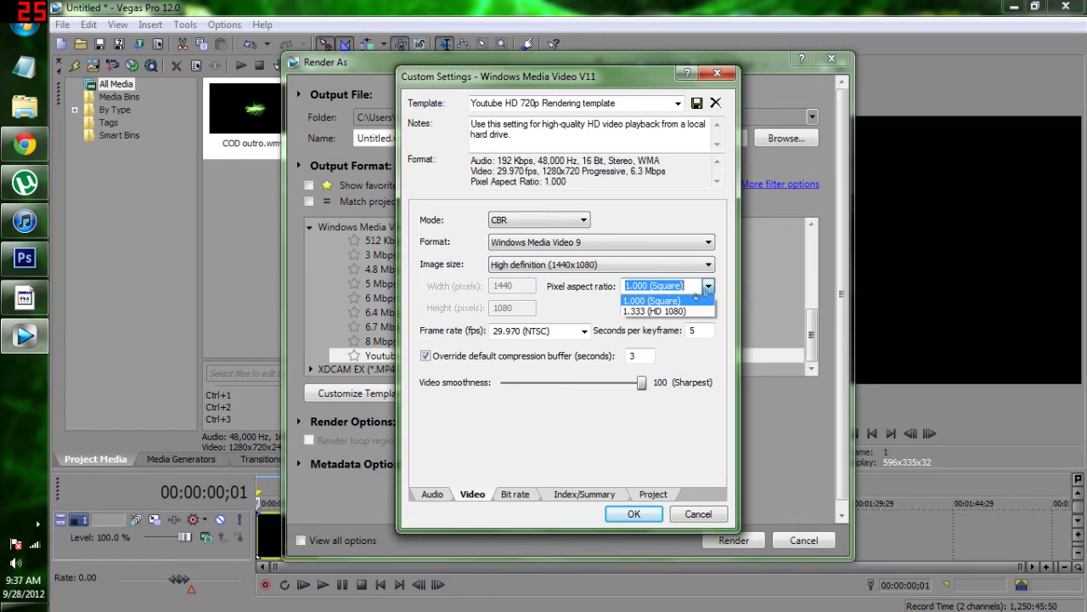
left_click(676, 301)
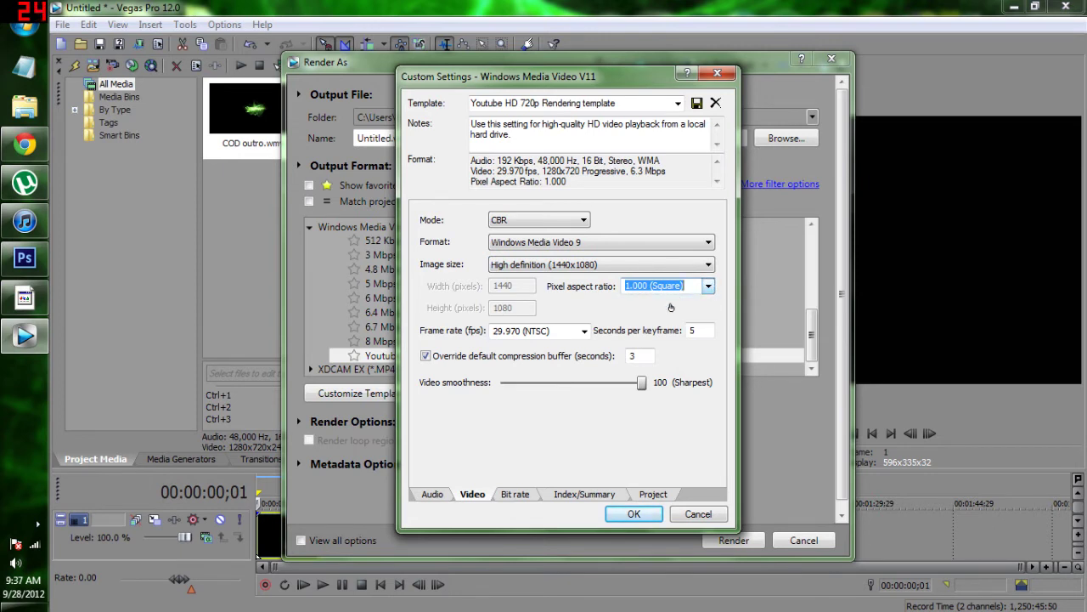
left_click(707, 287)
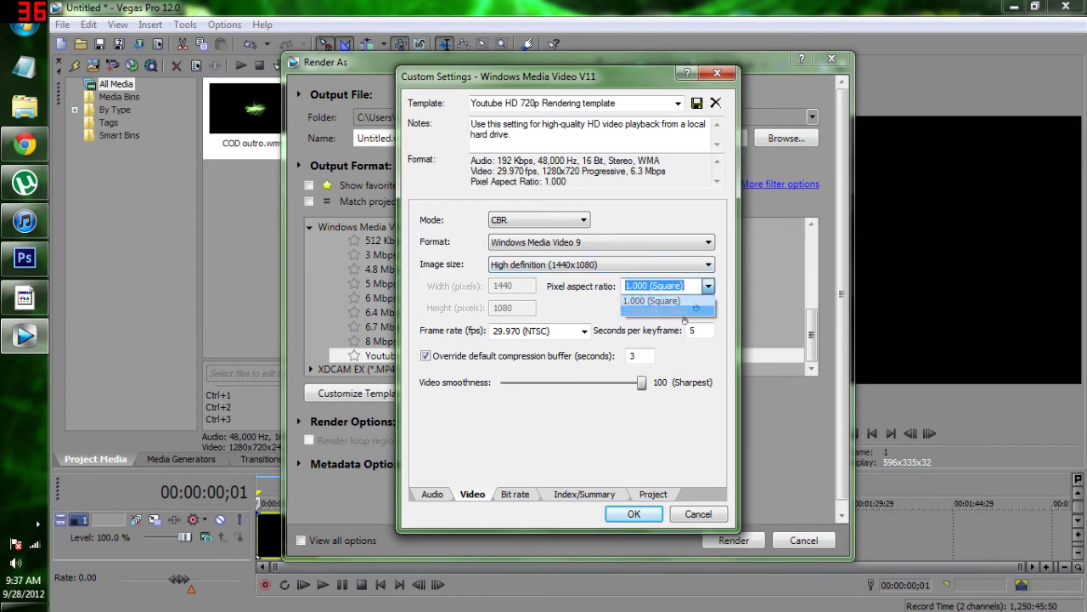
left_click(659, 312)
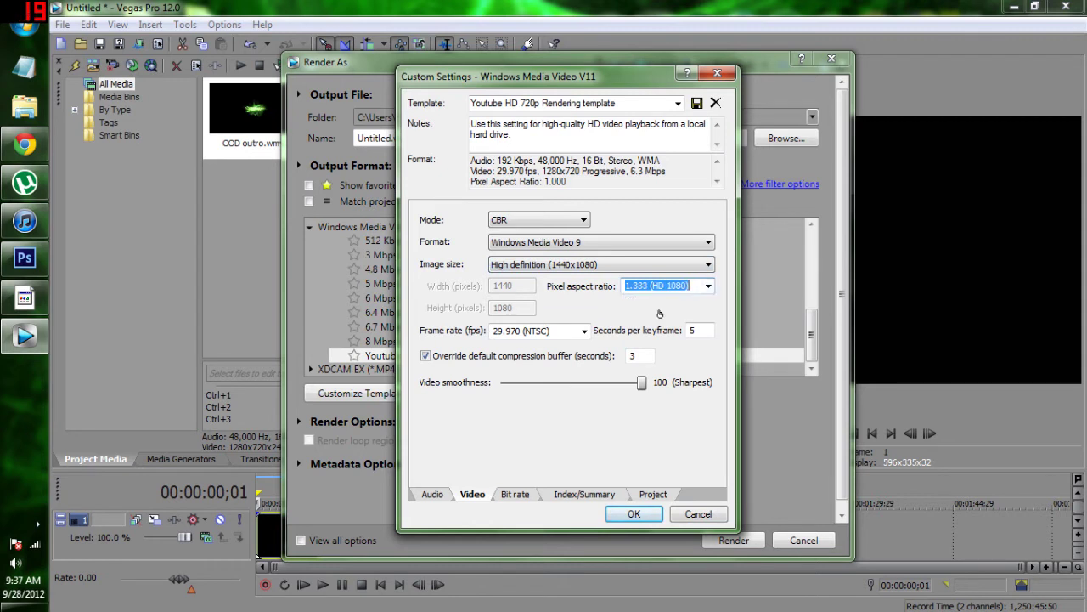
Restore the 1280x720 image size, 1.000 (Square) pixels and video smoothness 100
left_click(694, 266)
left_click(672, 330)
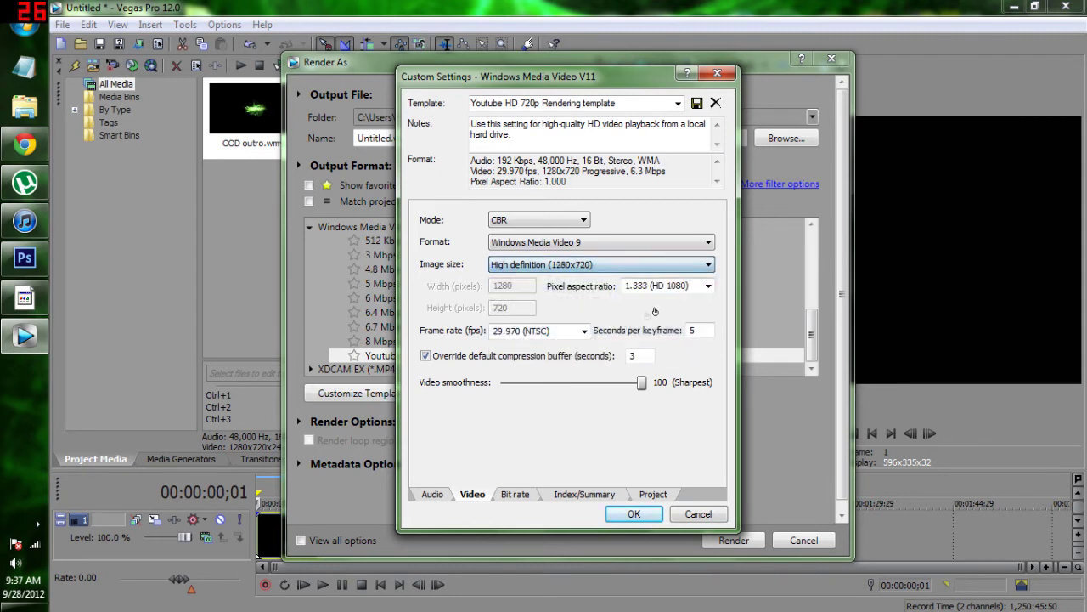
left_click(709, 288)
left_click(658, 299)
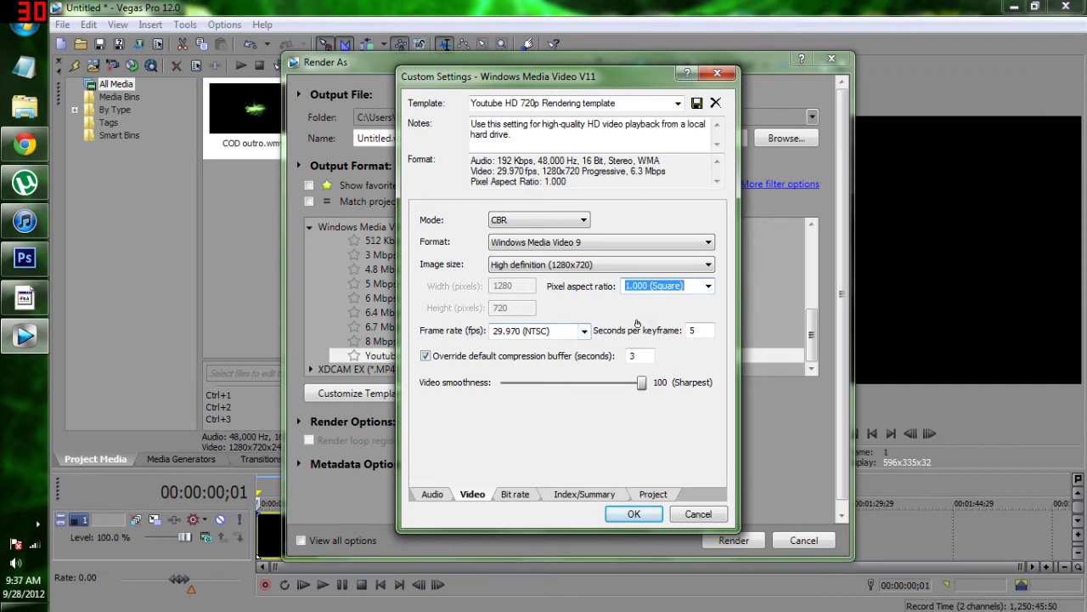
double_click(707, 330)
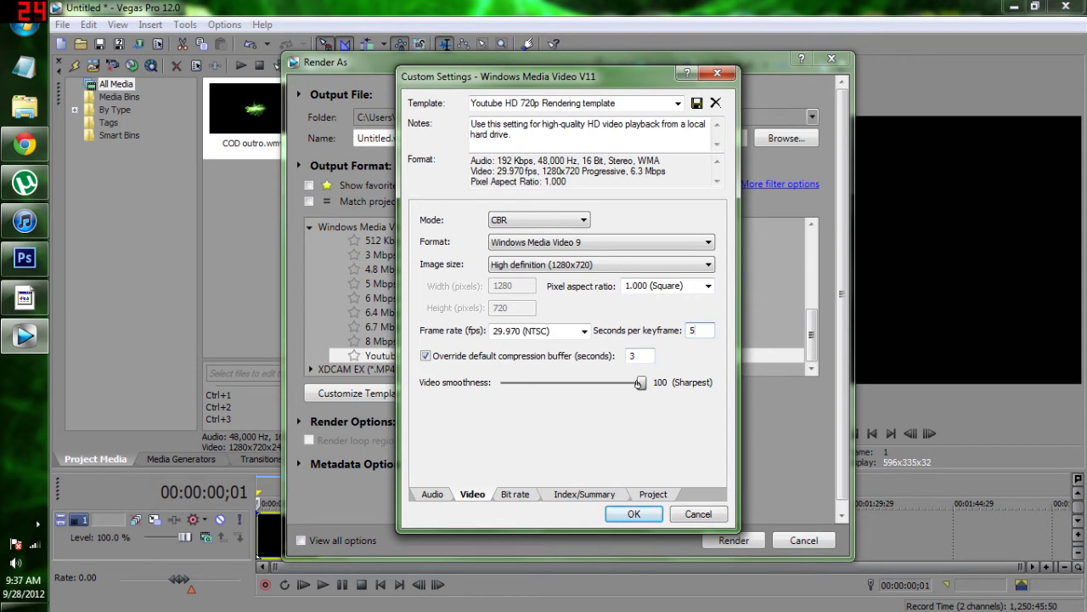
left_click_drag(643, 383, 633, 384)
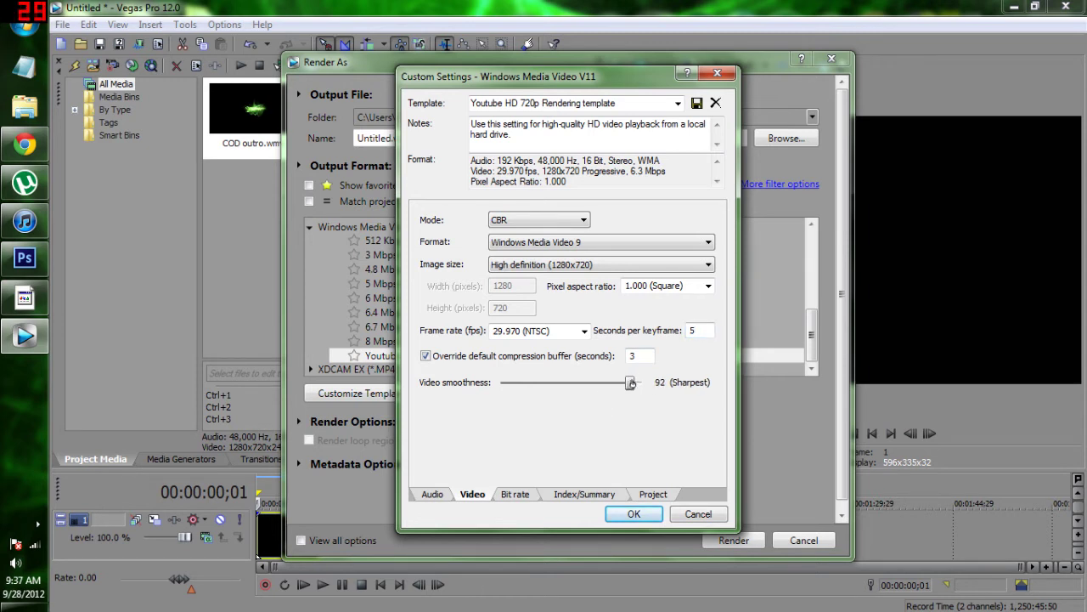
left_click_drag(630, 383, 643, 383)
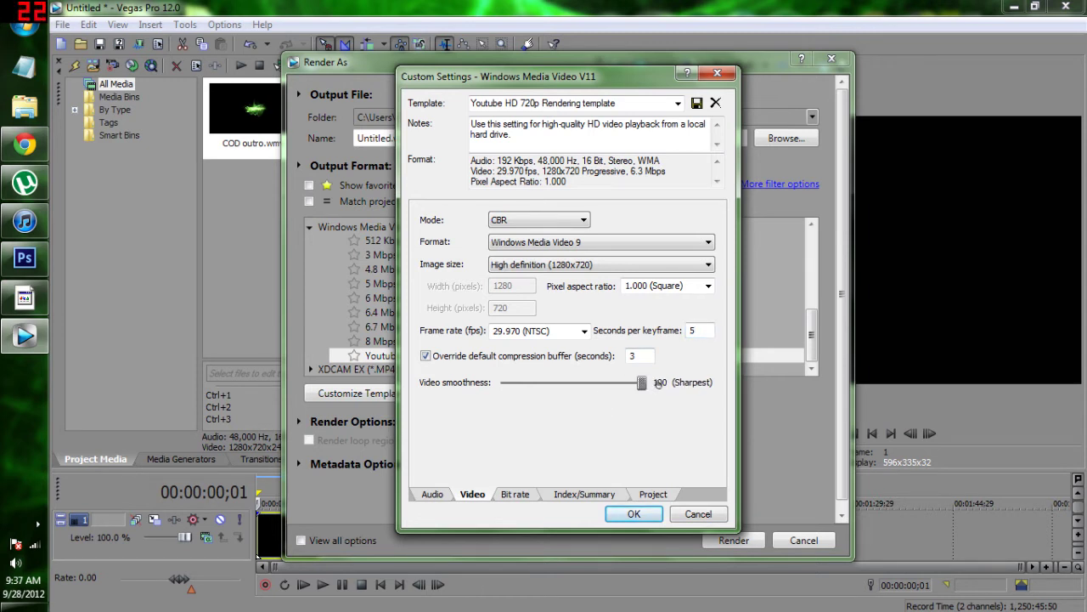
Review the Bit rate, Index/Summary and Project tabs, keeping Use Project Settings rendering quality, then confirm
left_click(516, 496)
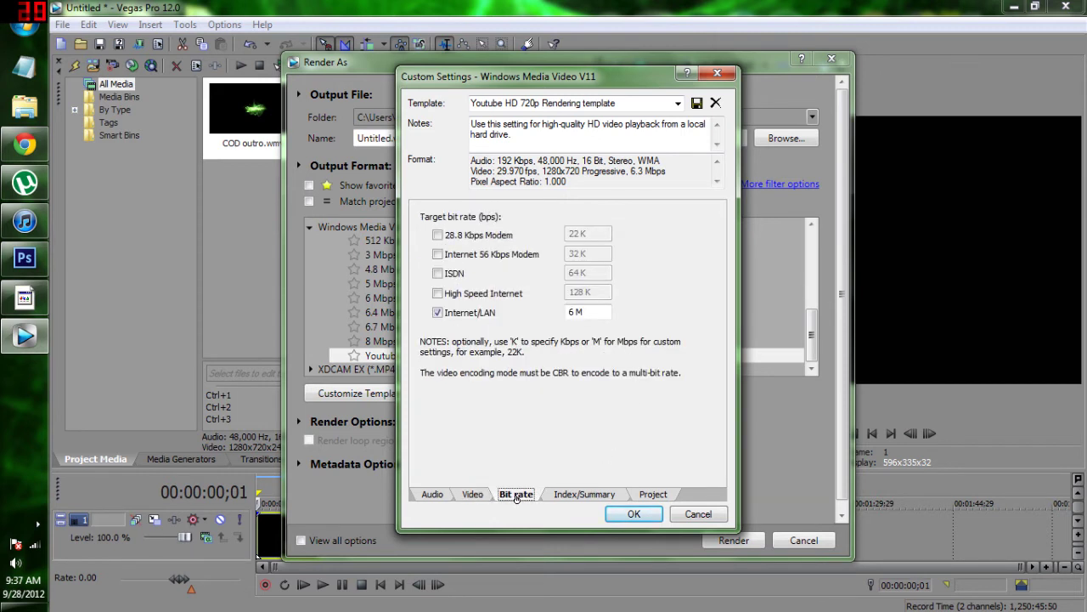
left_click(576, 495)
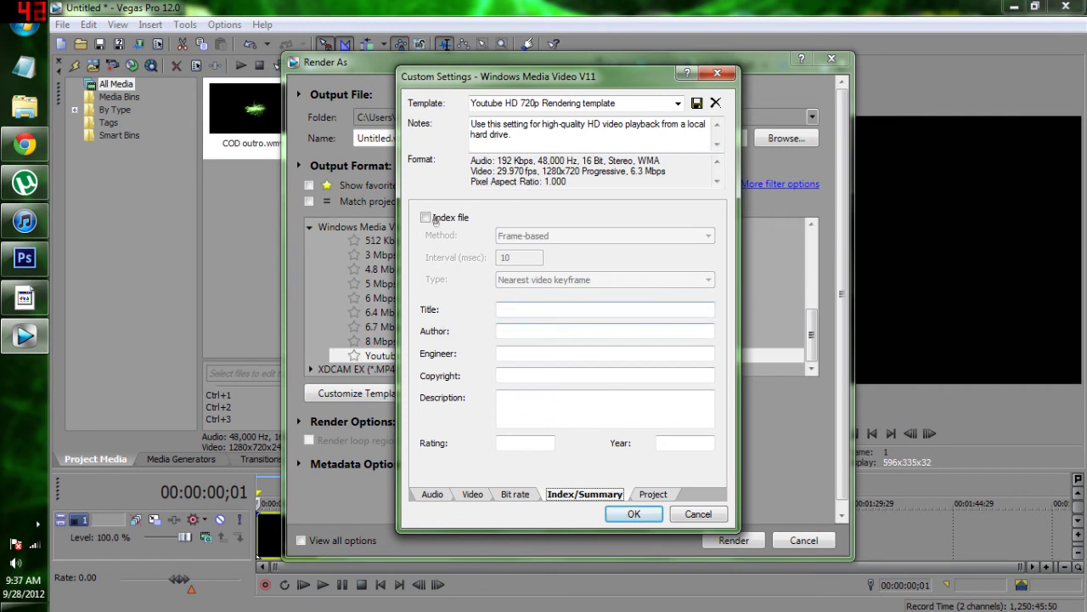
left_click(656, 495)
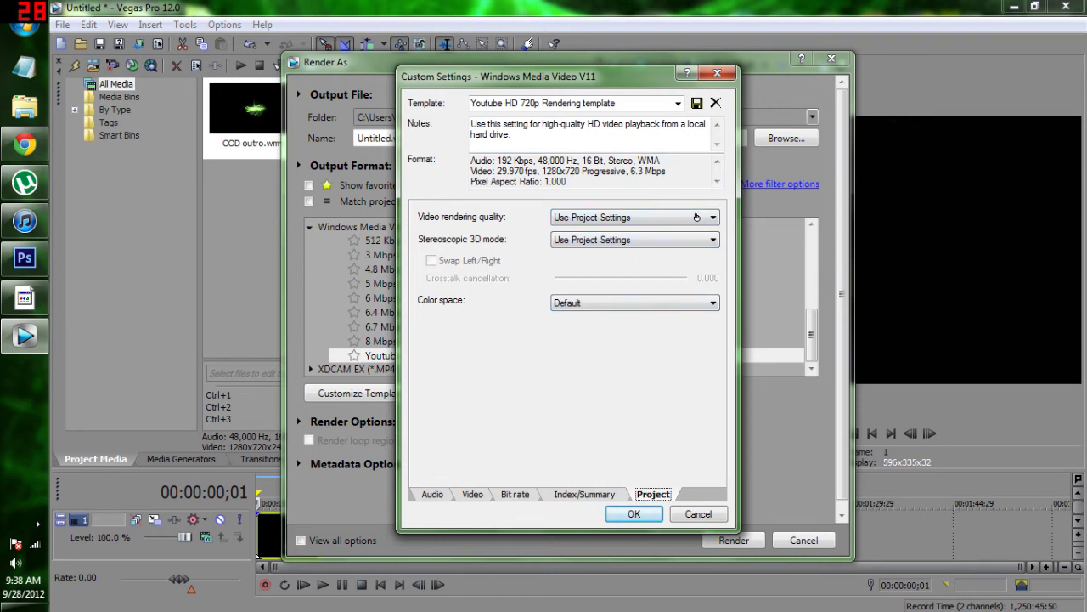
left_click(697, 217)
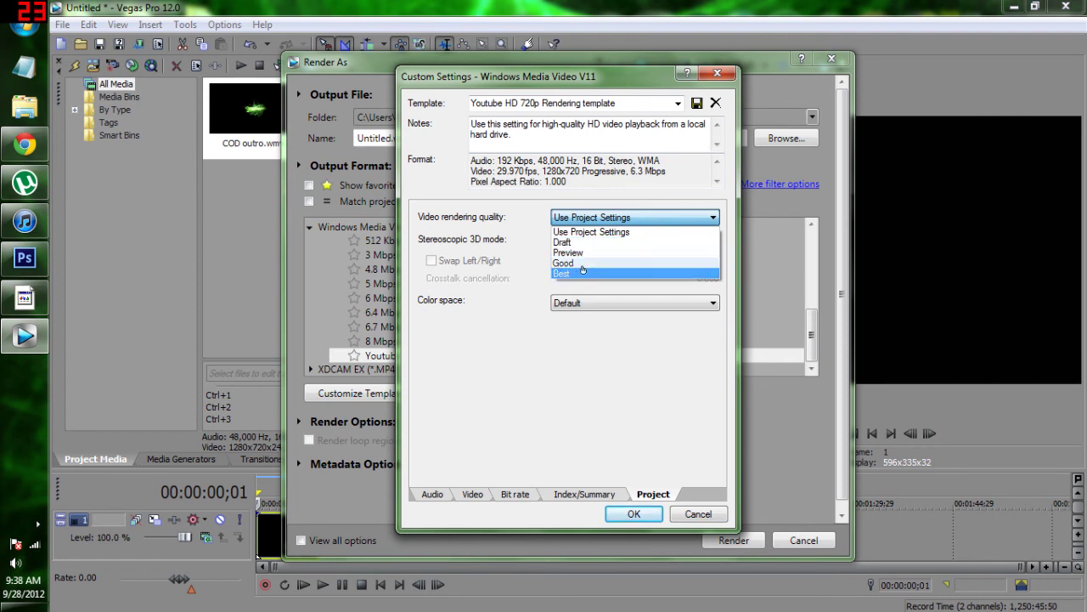
left_click(655, 230)
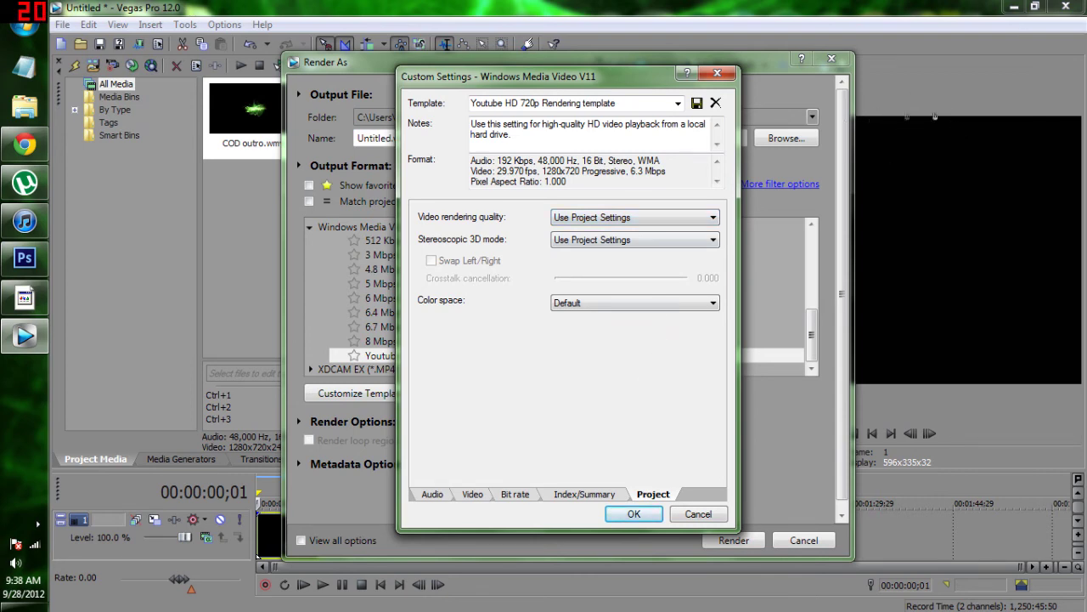
left_click(634, 514)
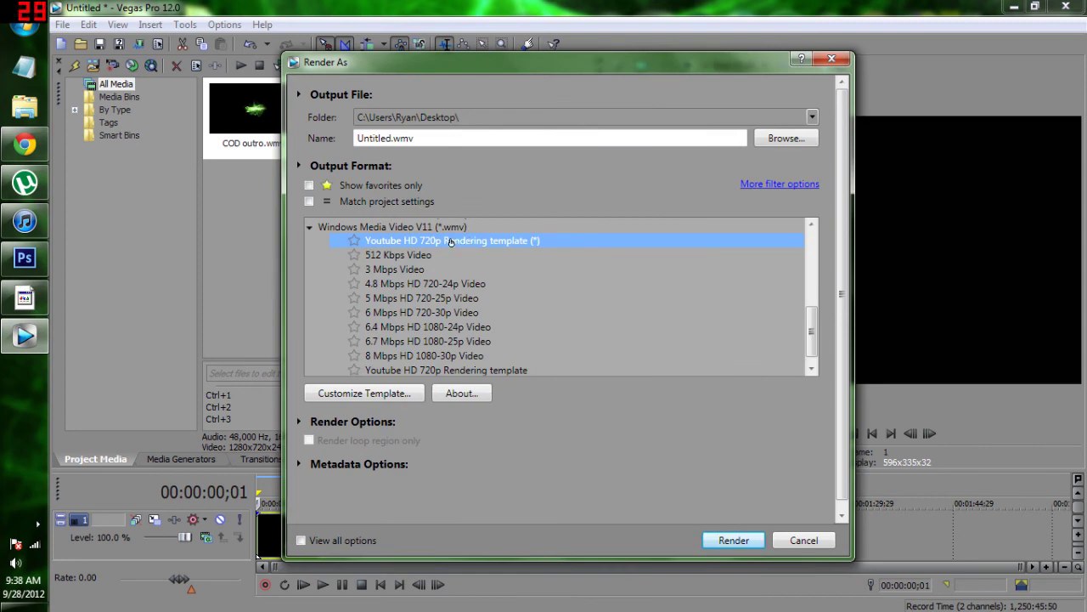
Customize the 8 Mbps HD 1080-30p Video template and save it as 'Youtube rendering template'
left_click(443, 359)
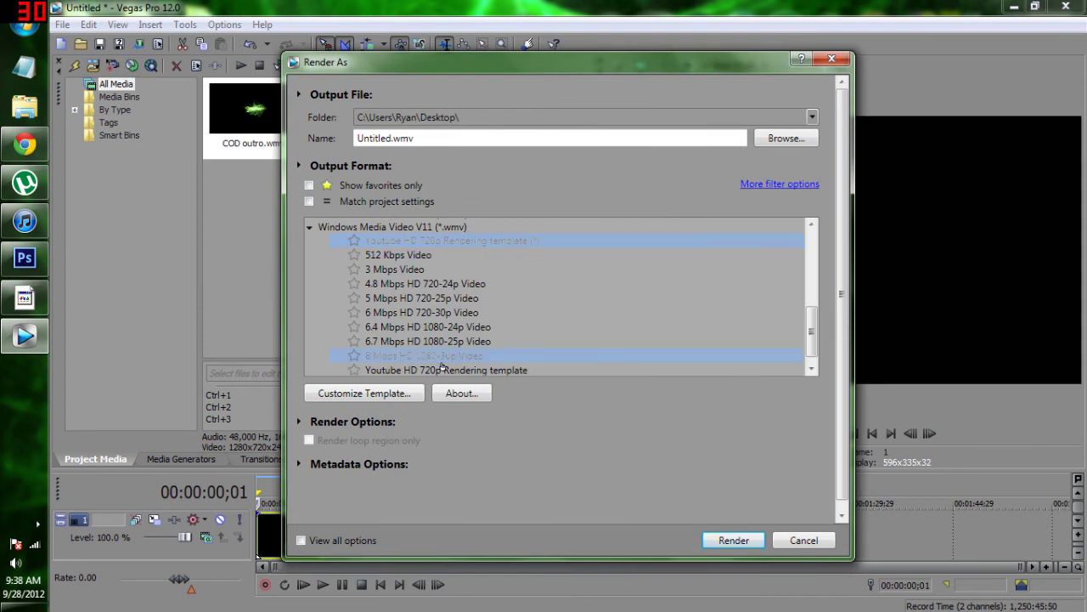
left_click(386, 395)
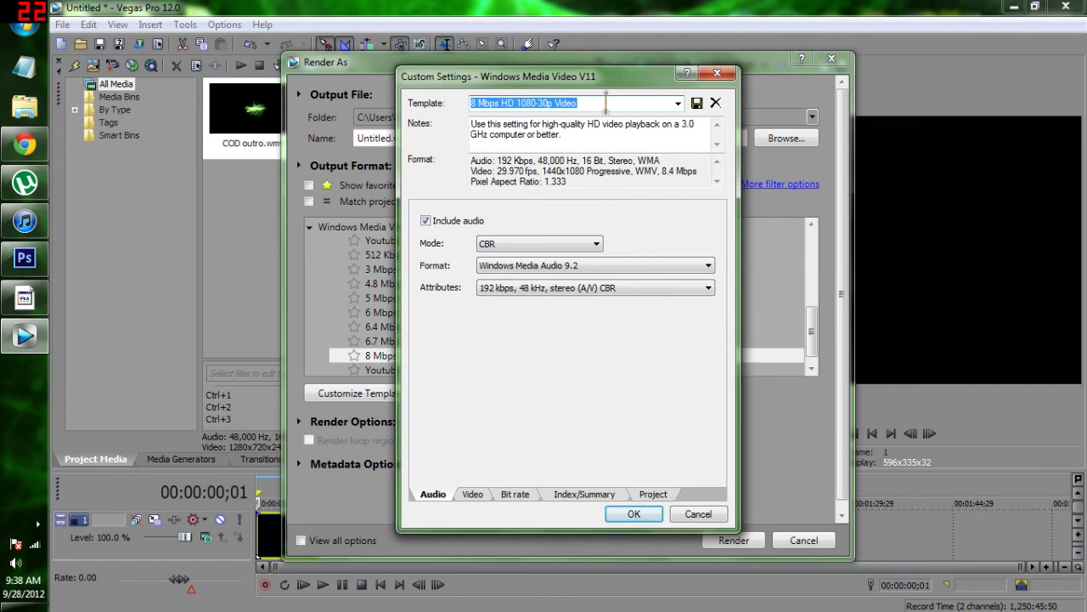
left_click(606, 103)
left_click(697, 103)
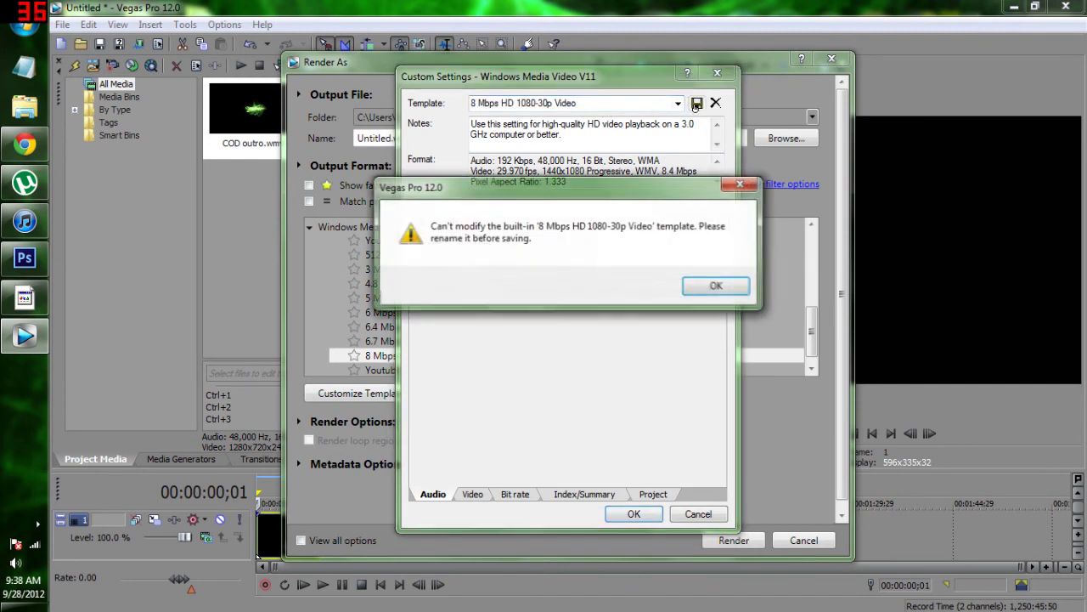
left_click(712, 286)
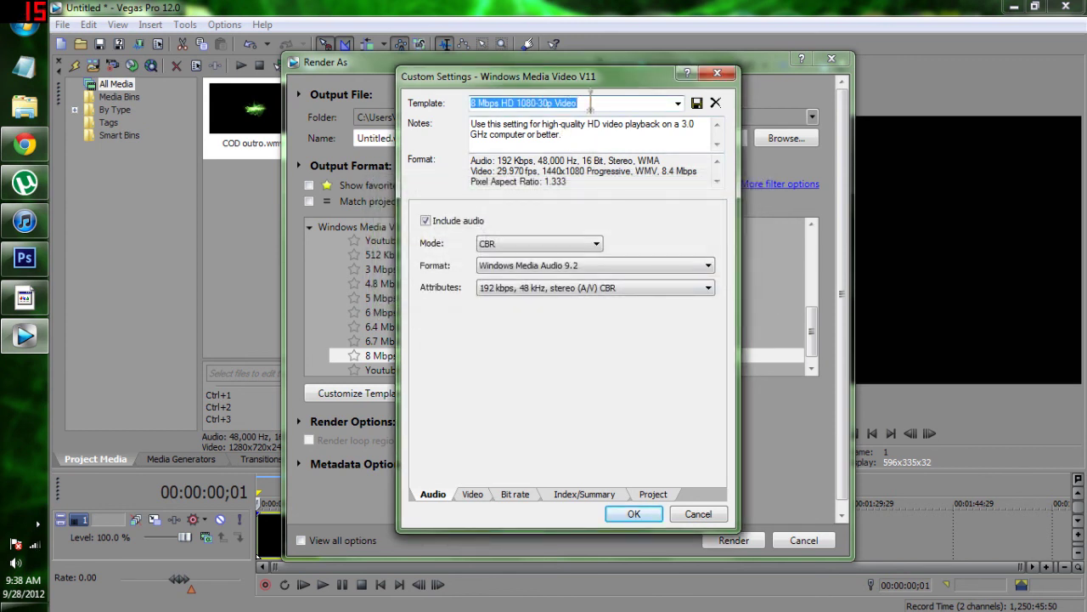
type("Youtube rendering template")
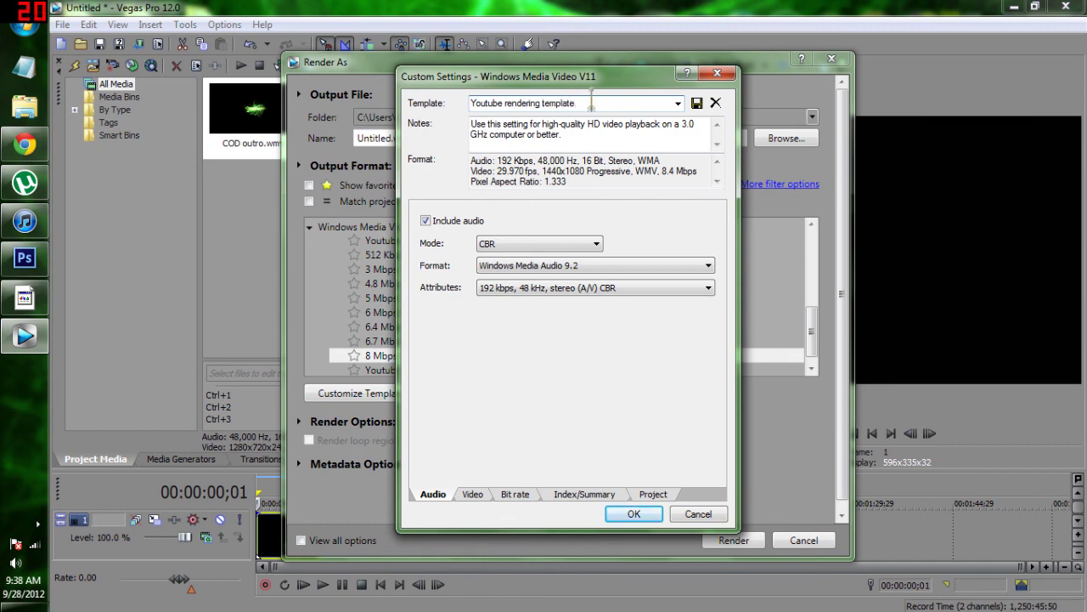
left_click(604, 511)
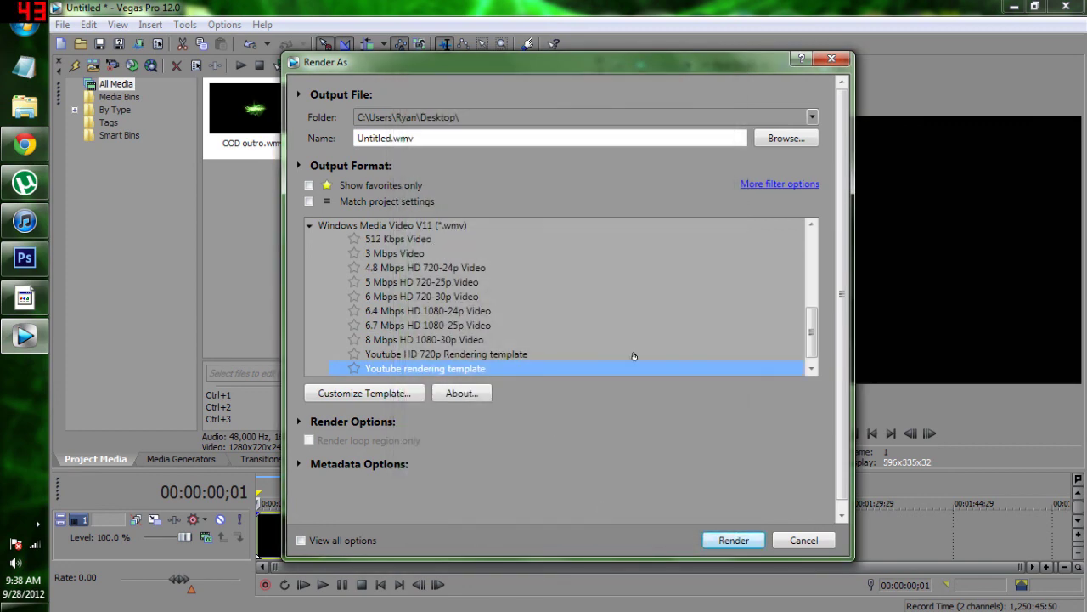